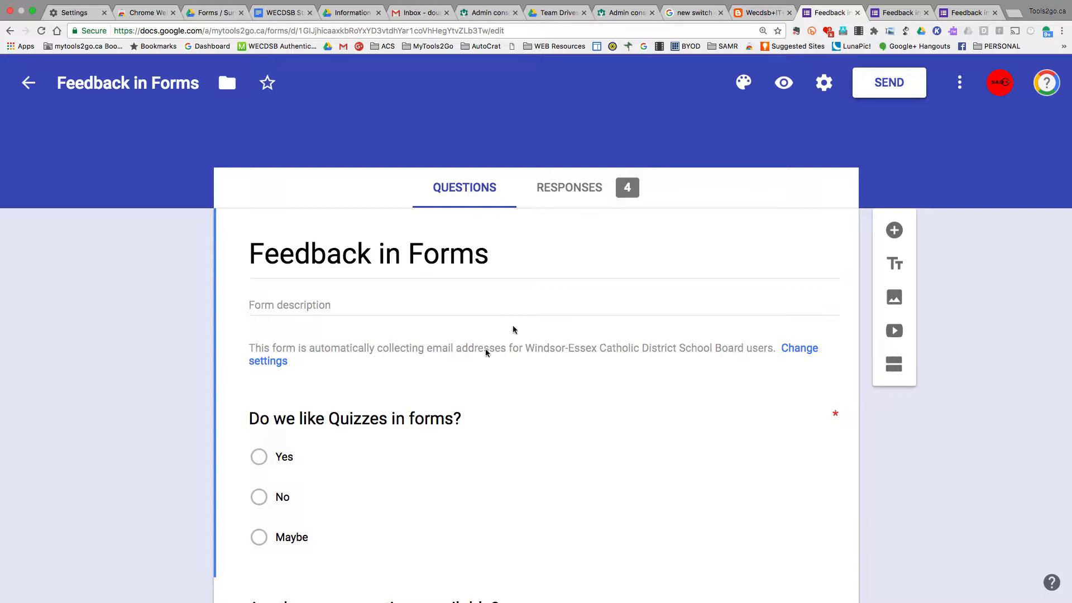
- Look over both questions of the Feedback in Forms form and open its quiz settings
scroll(407, 477, "down", 4)
scroll(407, 477, "up", 4)
scroll(347, 360, "down", 2)
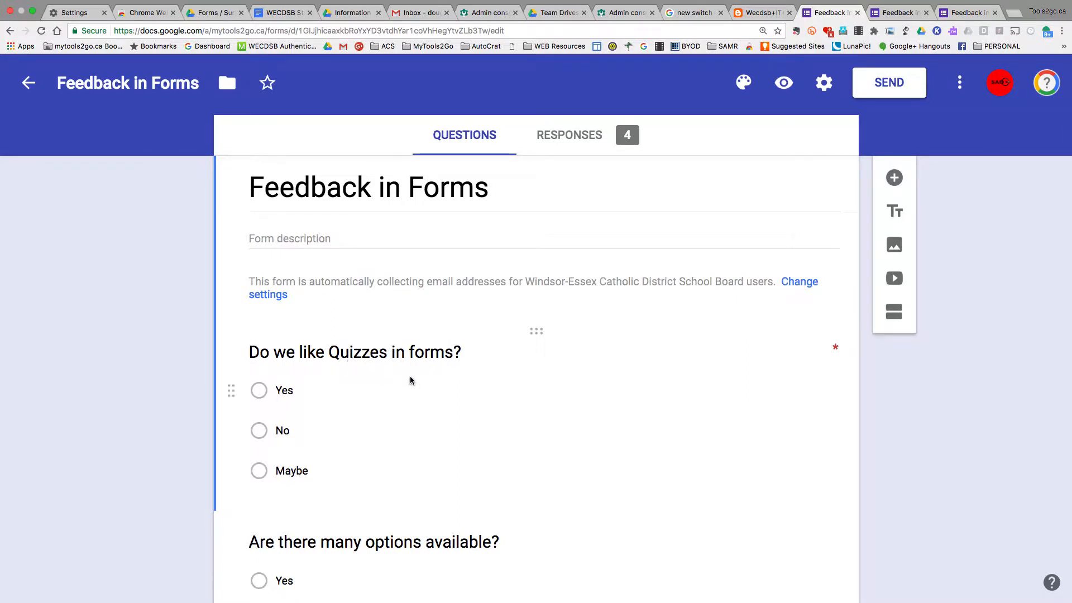
scroll(410, 376, "down", 3)
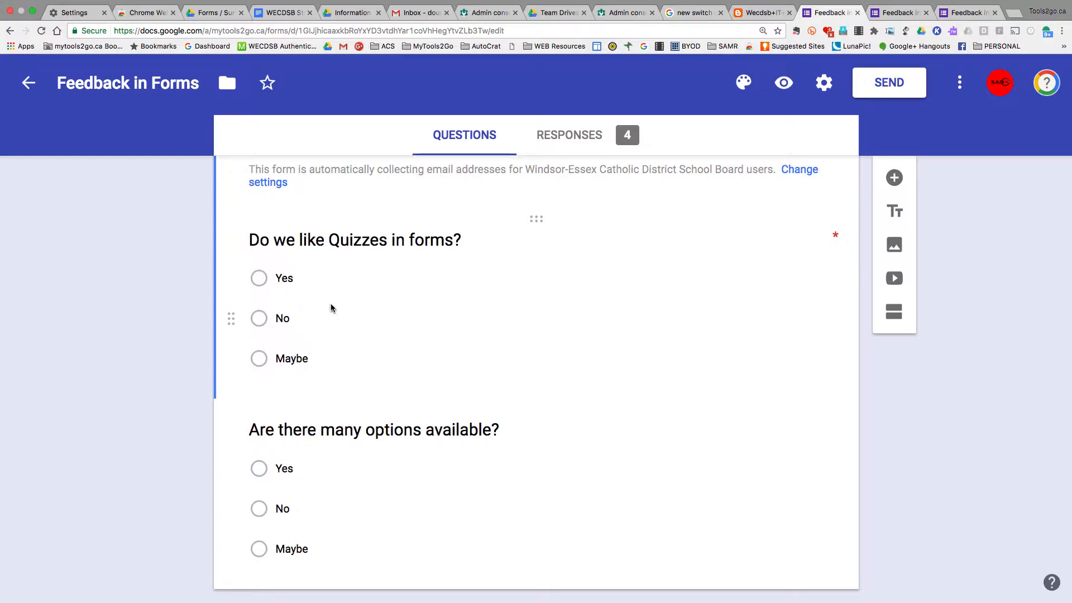
scroll(330, 306, "down", 2)
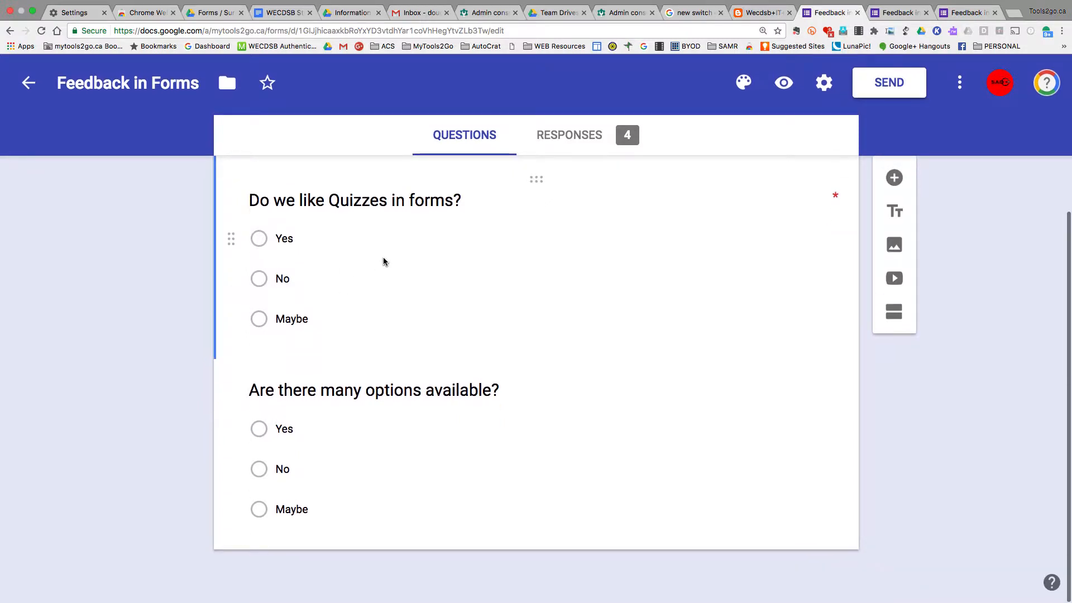
scroll(455, 364, "up", 5)
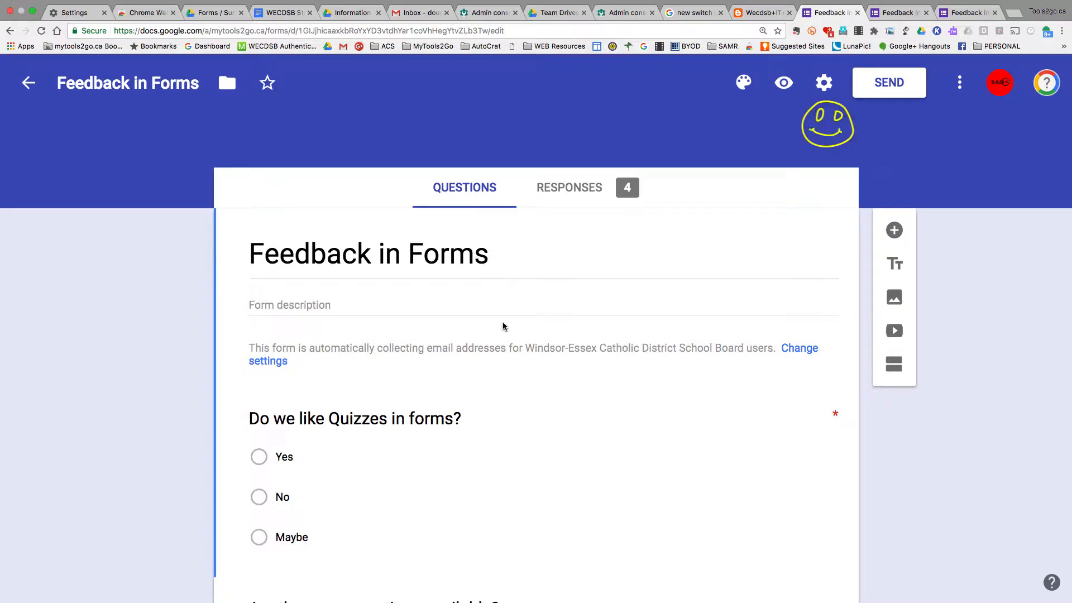
left_click(824, 83)
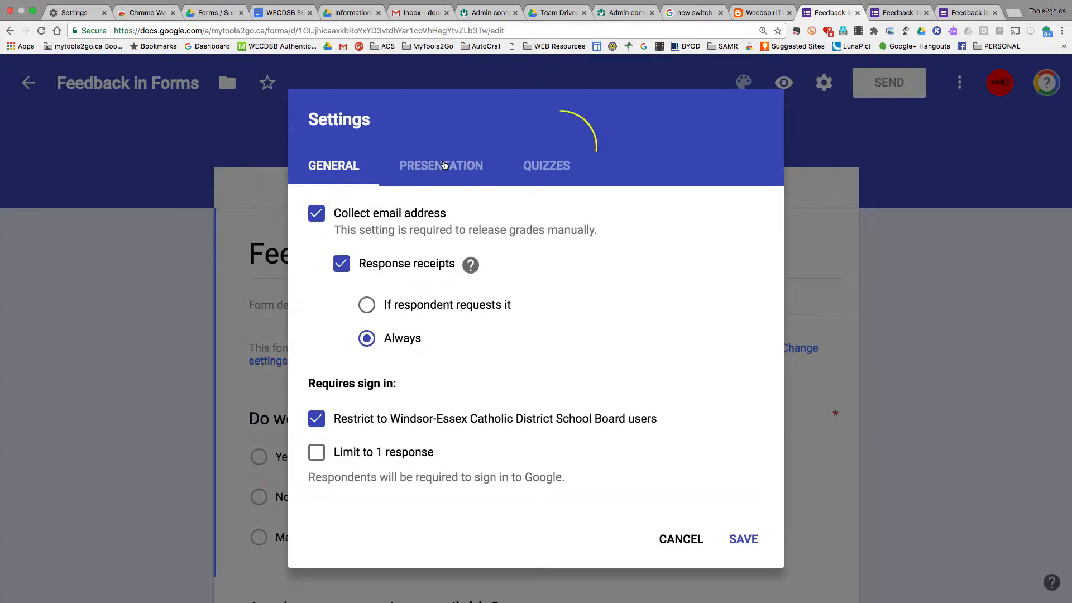
left_click(559, 168)
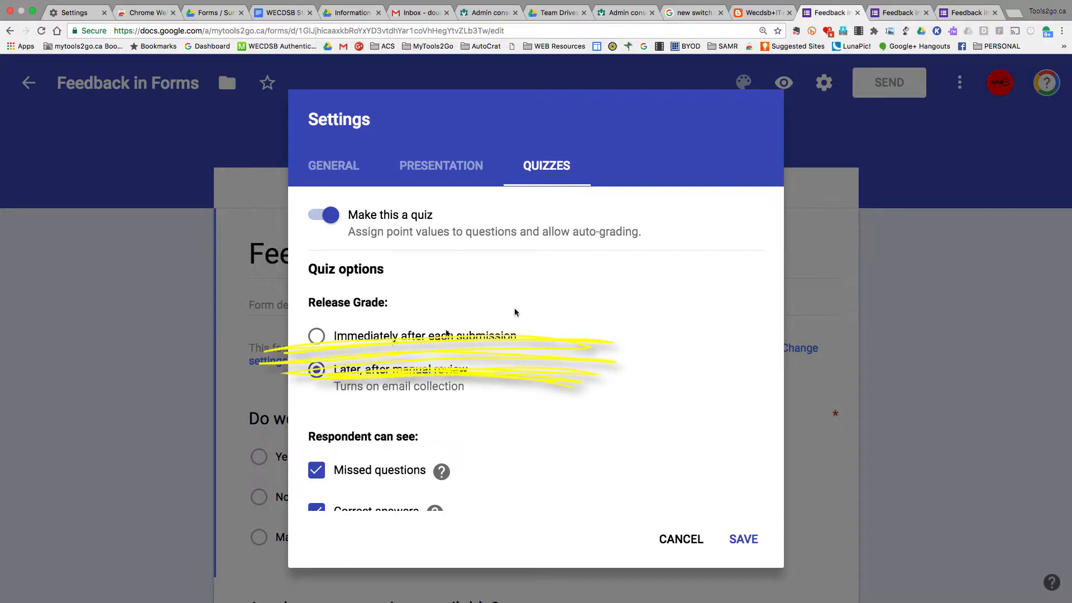
- View the form's submission confirmation and the respondent's score page, checking the correct answer and points for each question
left_click(902, 12)
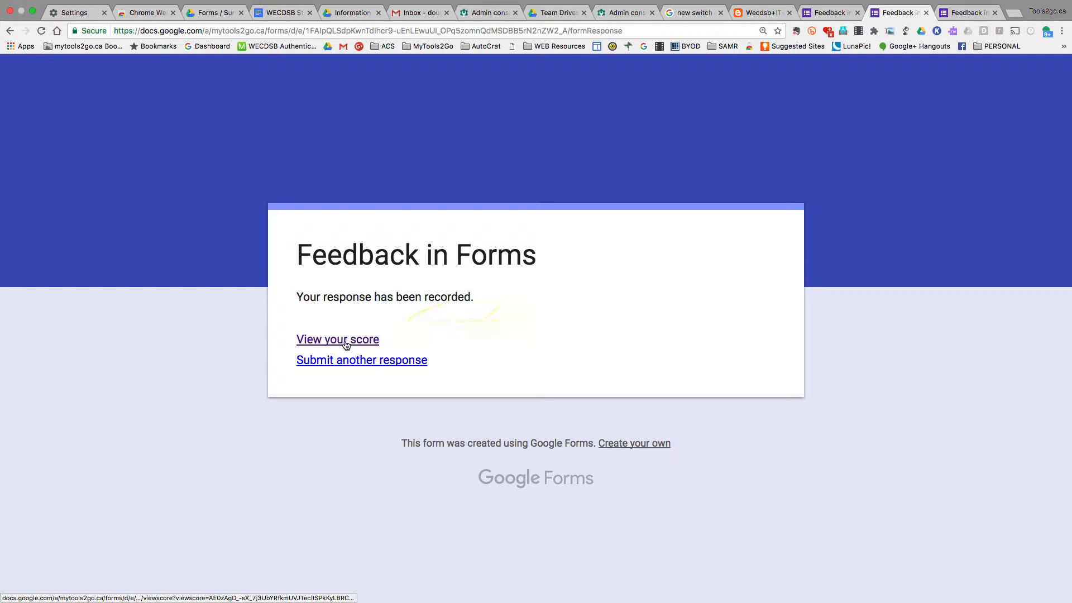
left_click(964, 12)
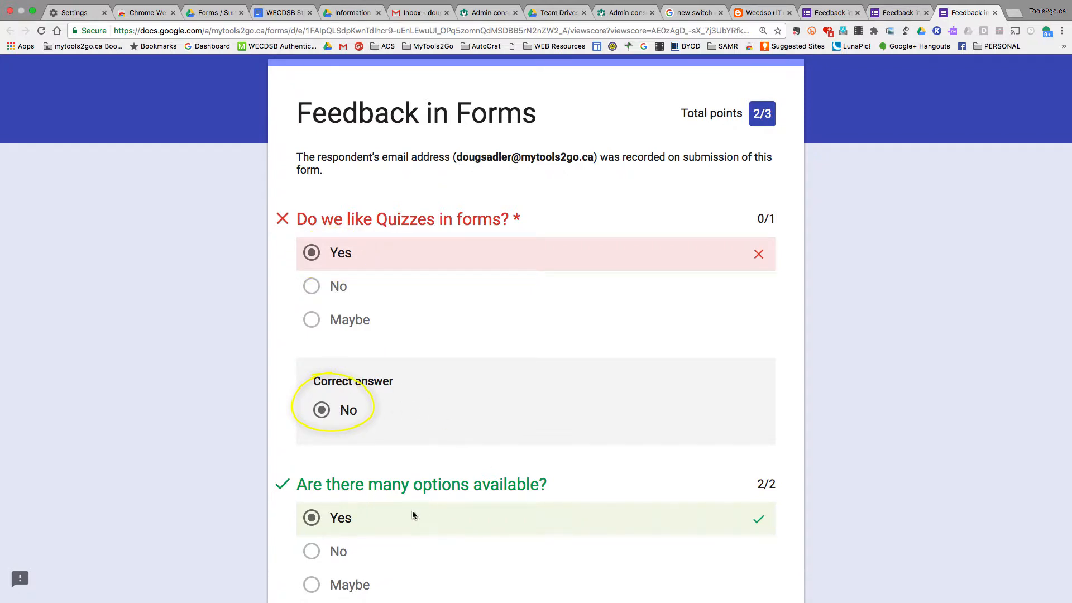
scroll(412, 510, "down", 3)
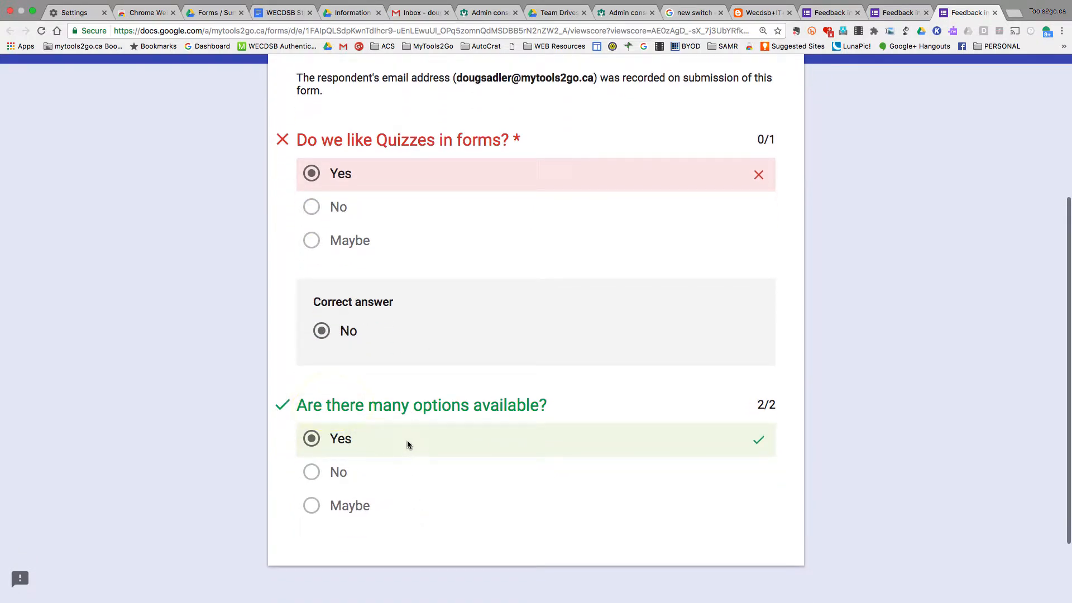
scroll(447, 439, "up", 1)
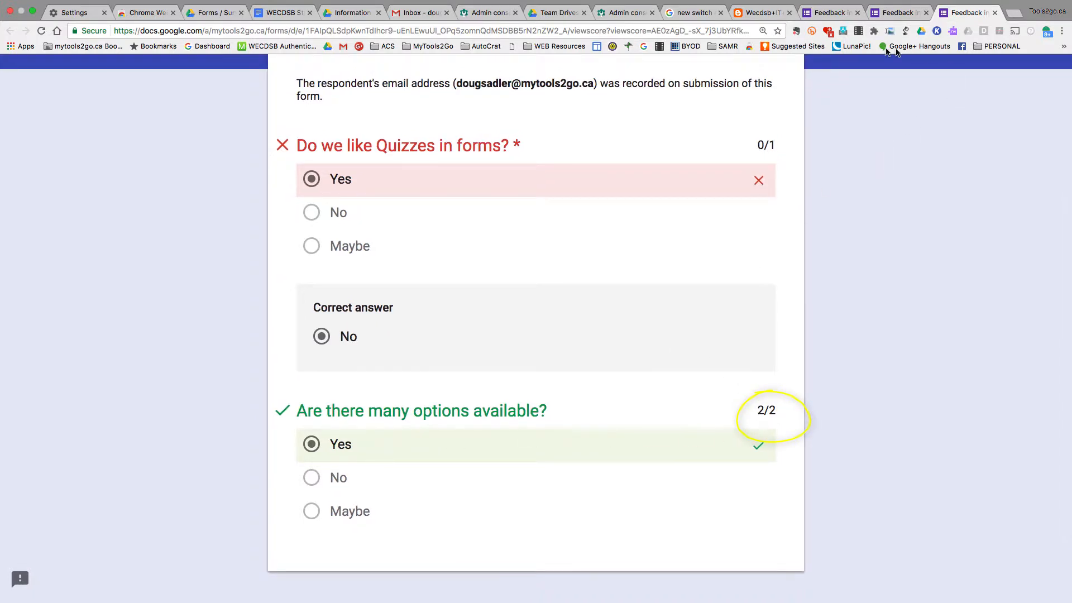
- Back in the form's quiz settings, switch the Missed questions option off and on again, and save the settings
left_click(830, 13)
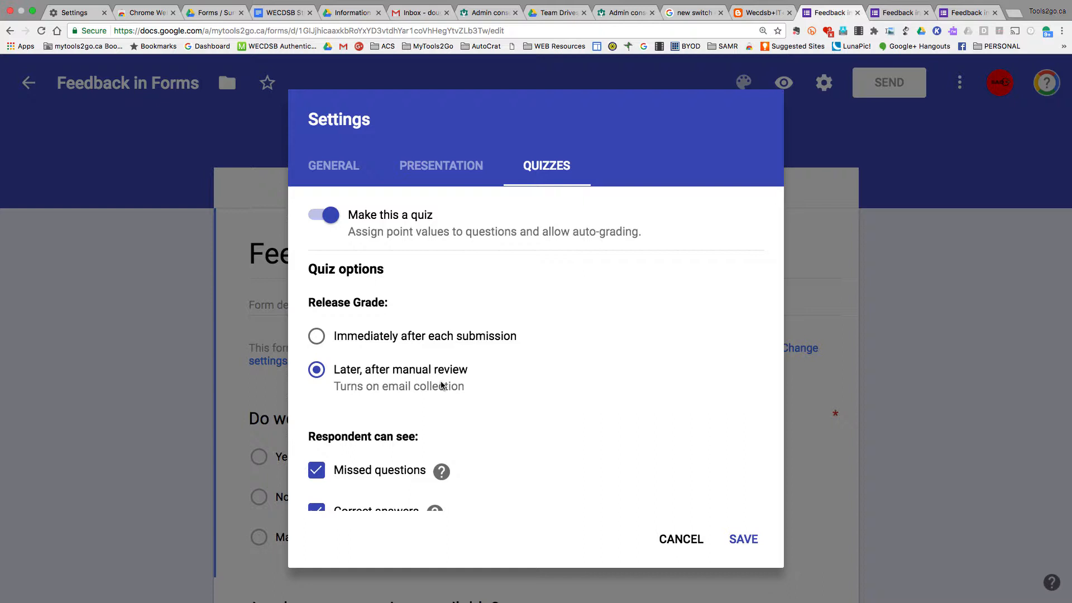
scroll(450, 445, "down", 3)
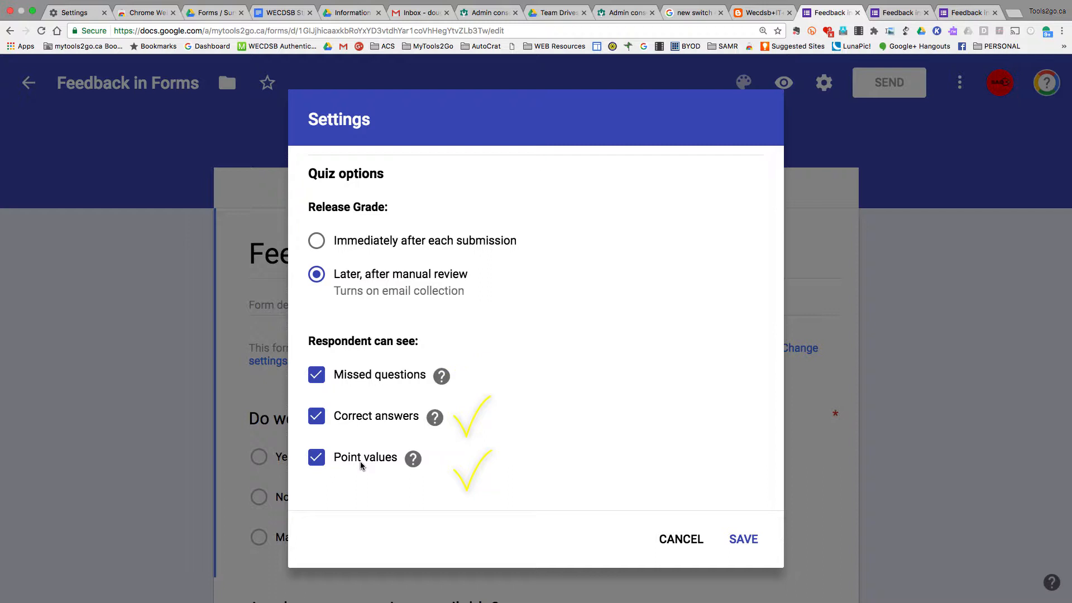
left_click(318, 378)
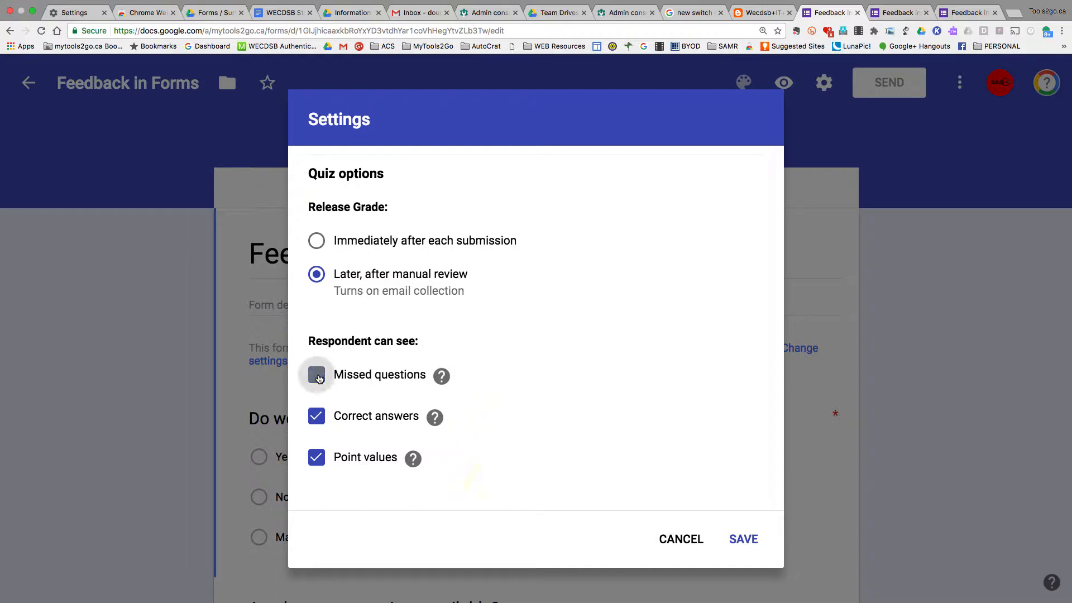
left_click(317, 377)
scroll(537, 350, "up", 3)
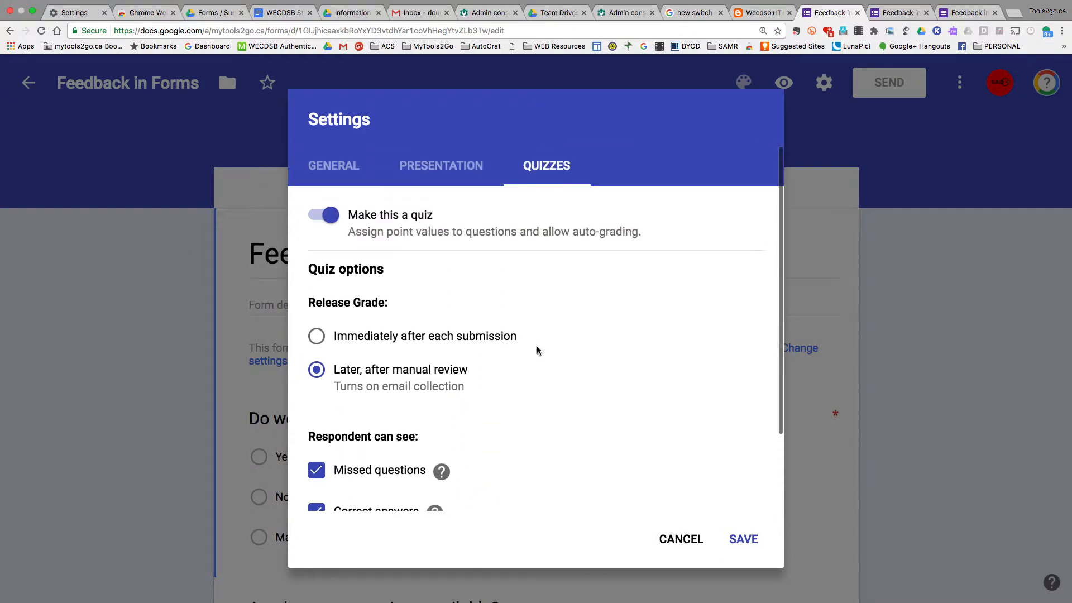
left_click(741, 540)
- Keep the question "Do we like Quizzes in forms?" as Multiple choice and open its answer key
scroll(488, 434, "down", 3)
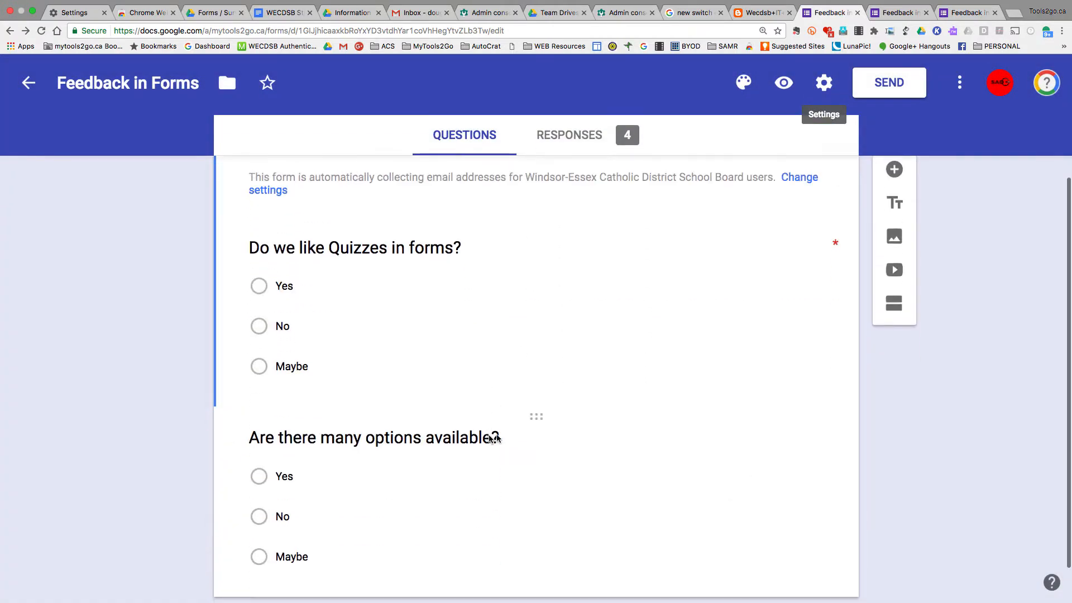
left_click(387, 244)
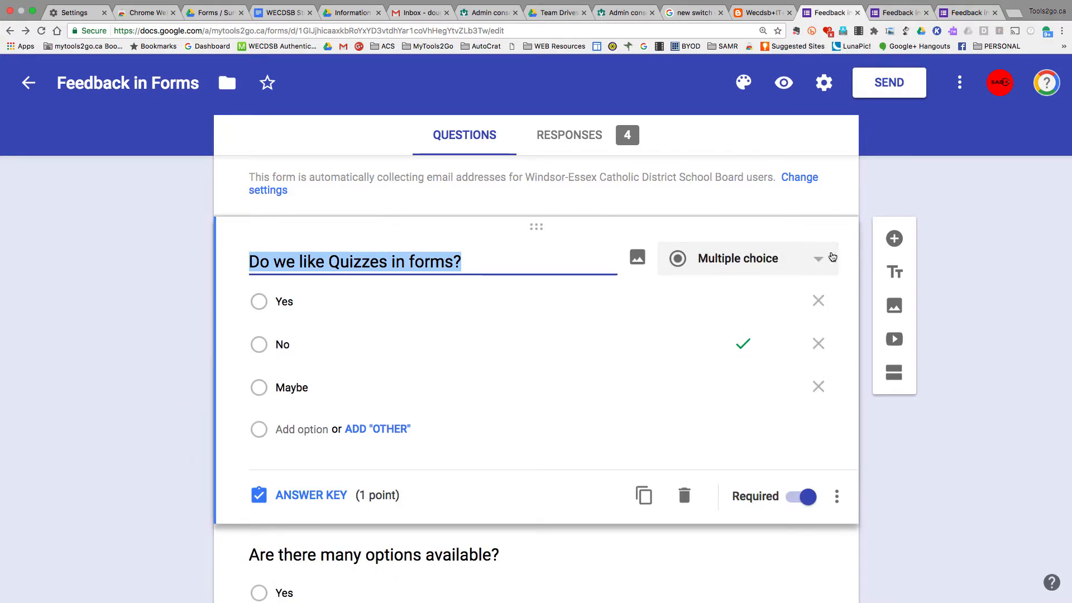
left_click(818, 257)
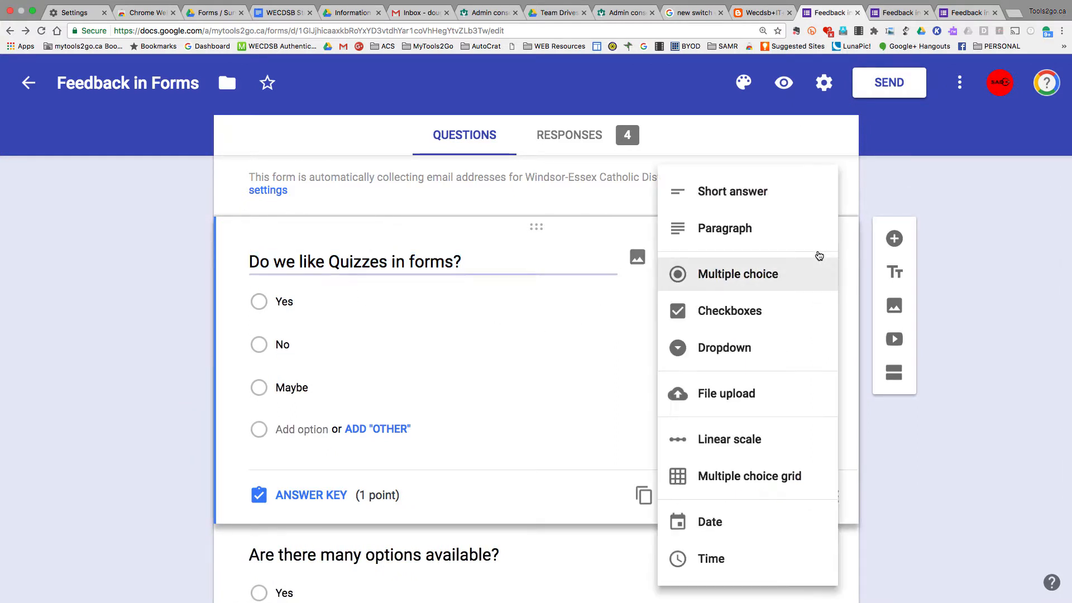
left_click(739, 276)
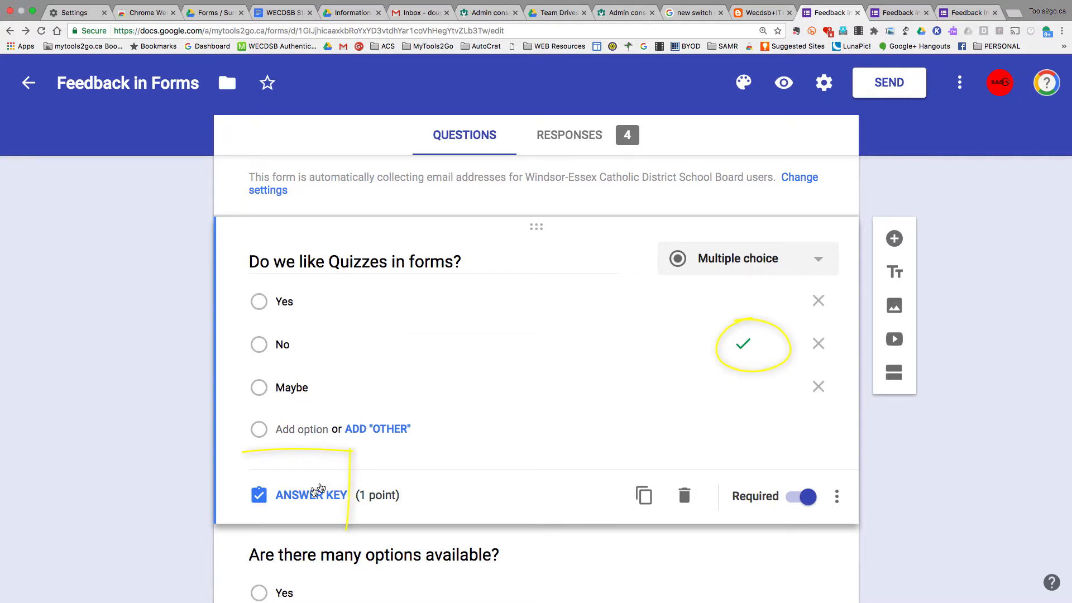
left_click(306, 496)
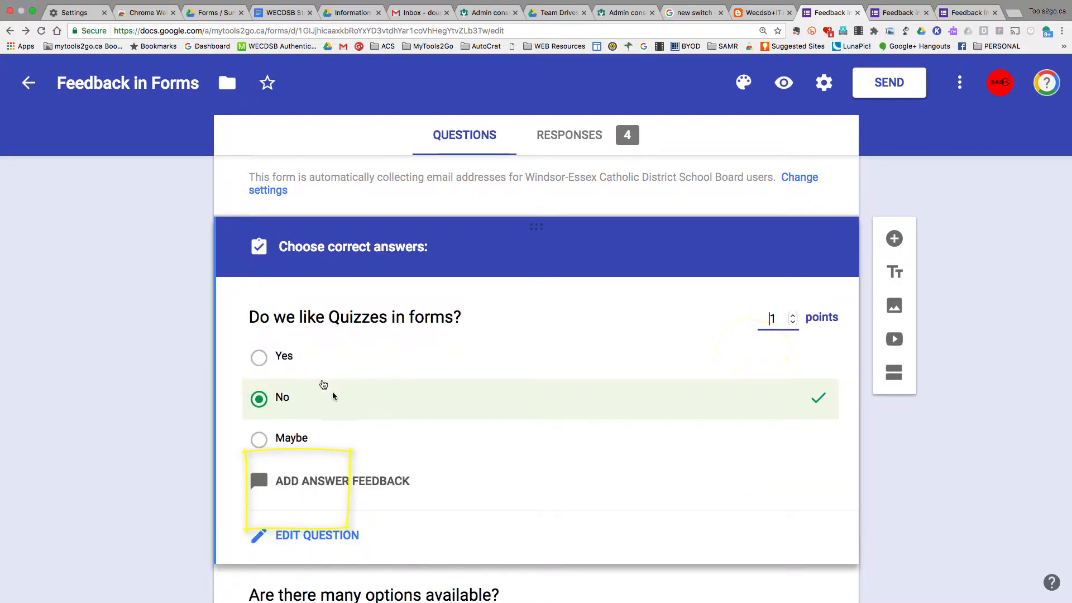
- Mark Yes as an additional correct answer and clear that mark again
left_click(546, 363)
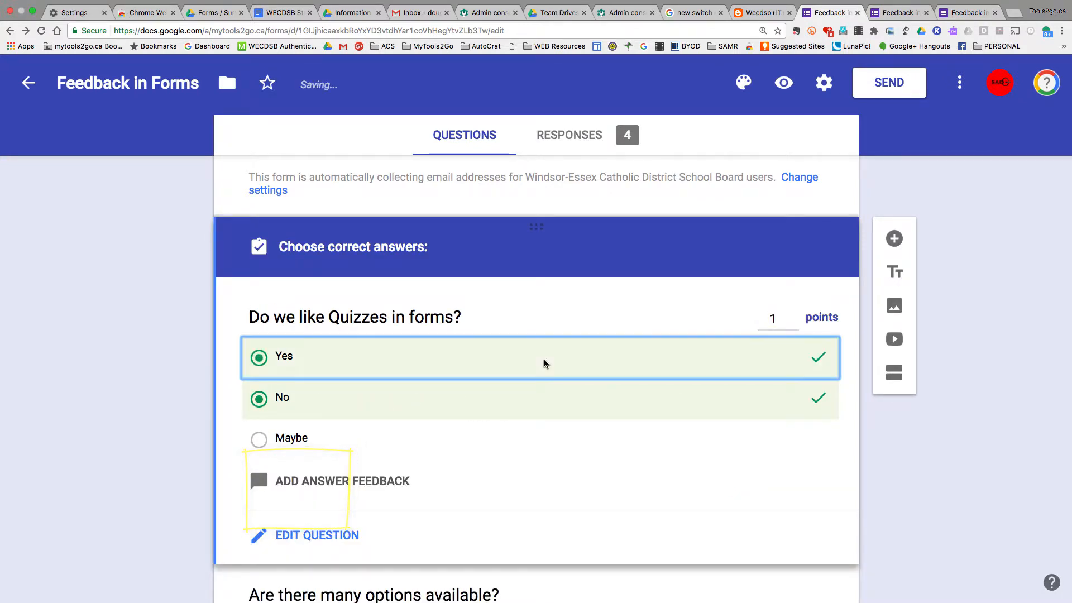
left_click(822, 358)
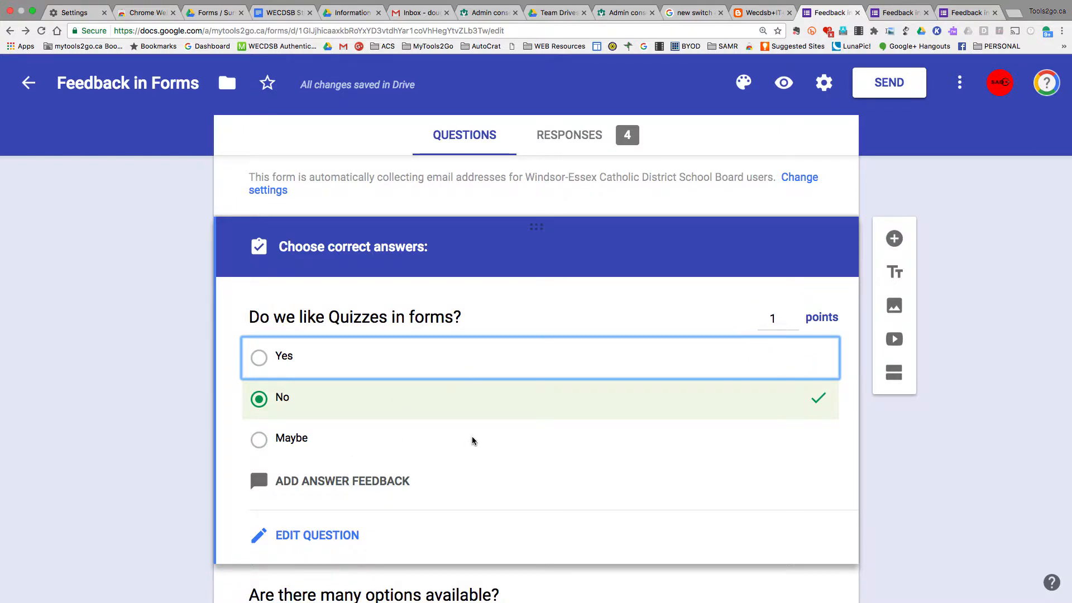
- Examine the feedback and link fields for incorrect answers to this question, leaving without saving
scroll(472, 441, "down", 1)
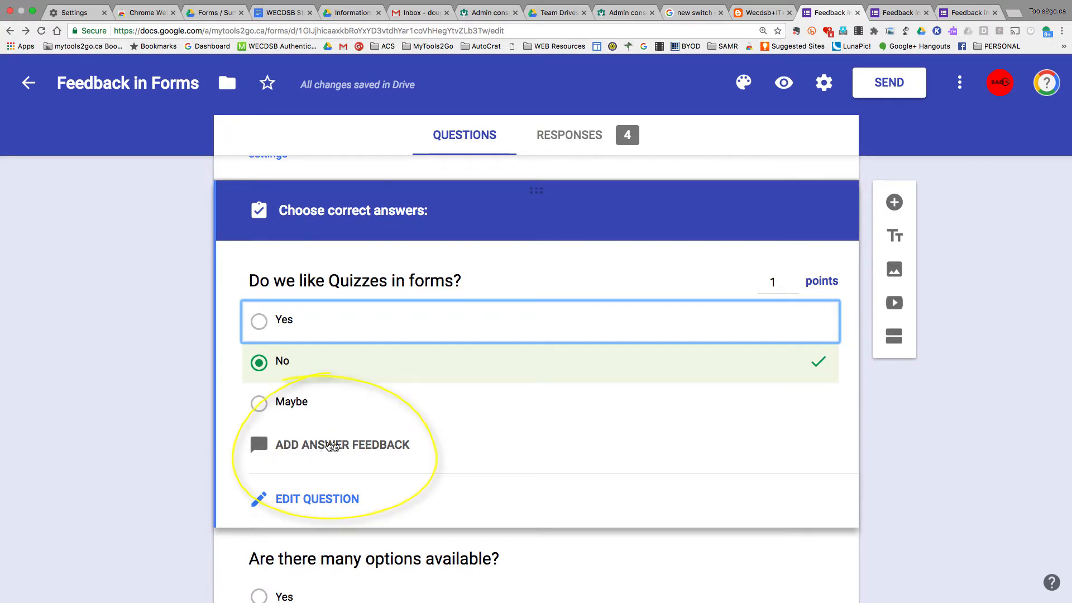
left_click(322, 447)
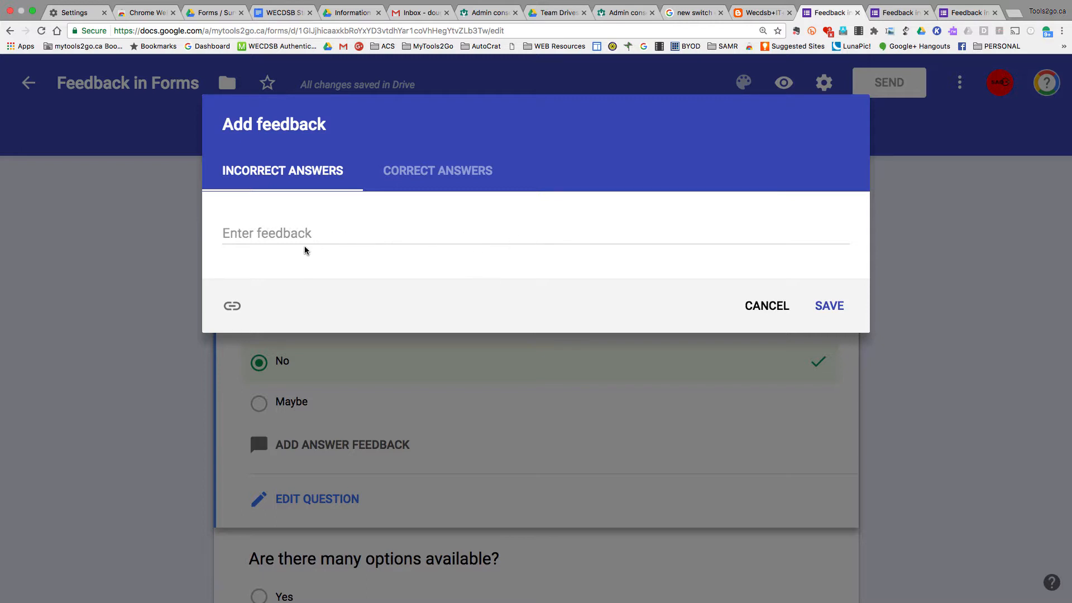
left_click(233, 305)
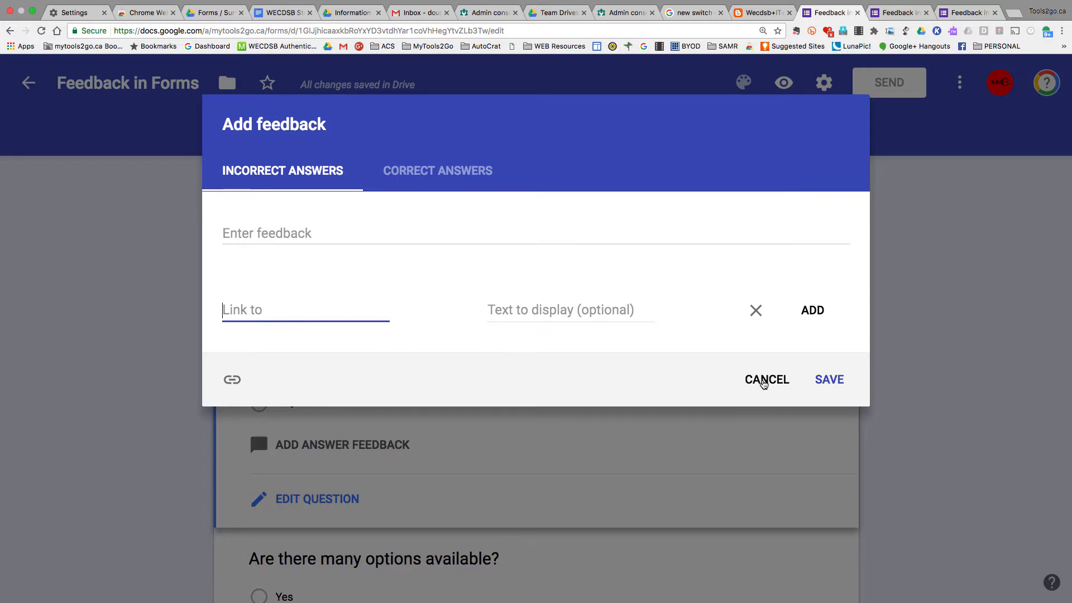
left_click(763, 382)
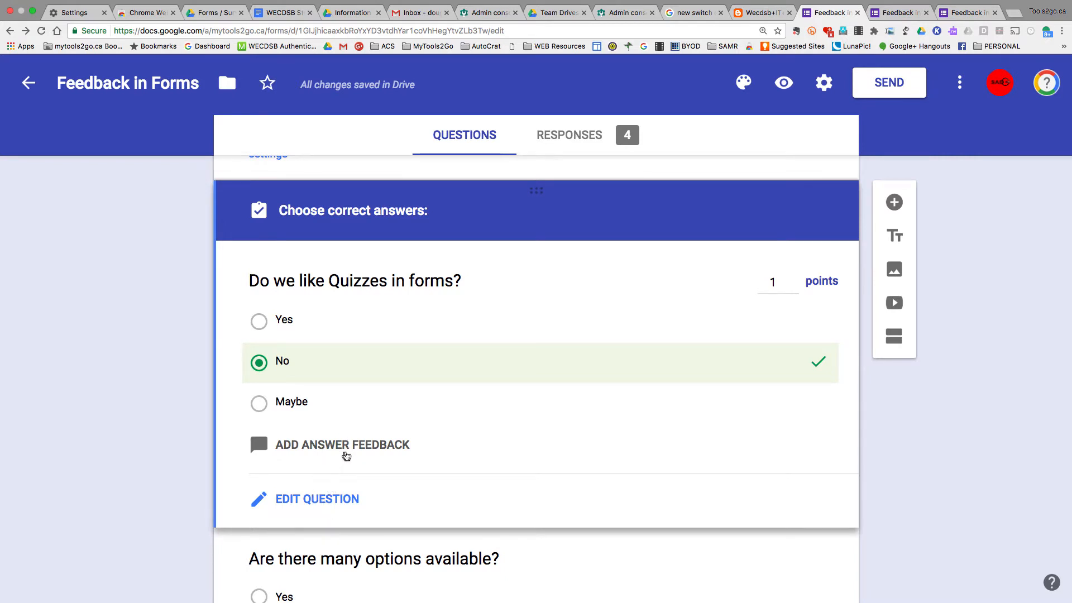
- Examine the feedback and link fields for correct answers to this question, leaving without saving
left_click(346, 450)
left_click(437, 172)
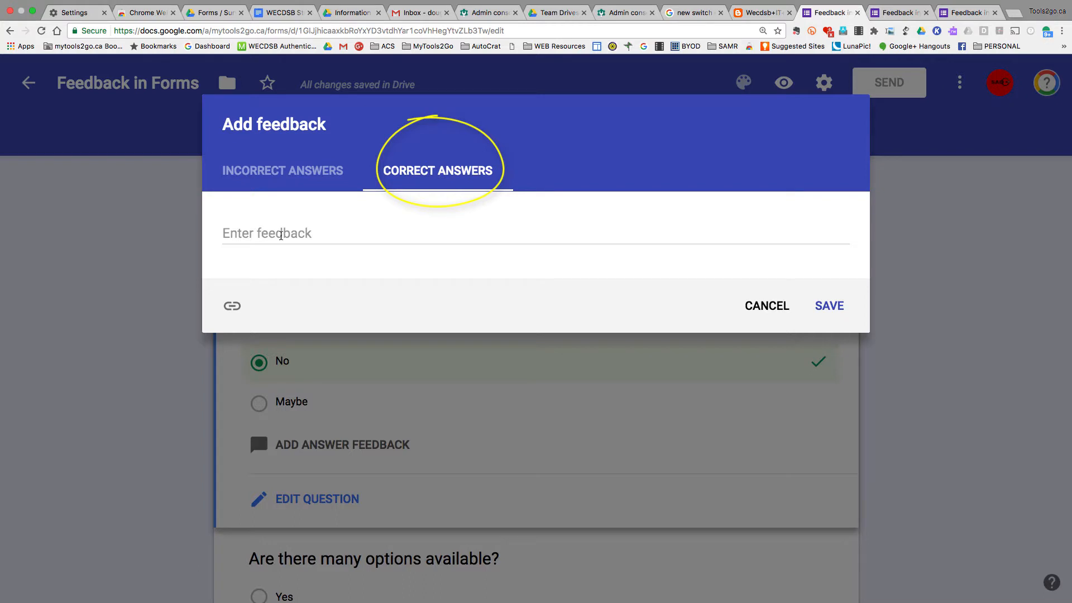
left_click(233, 307)
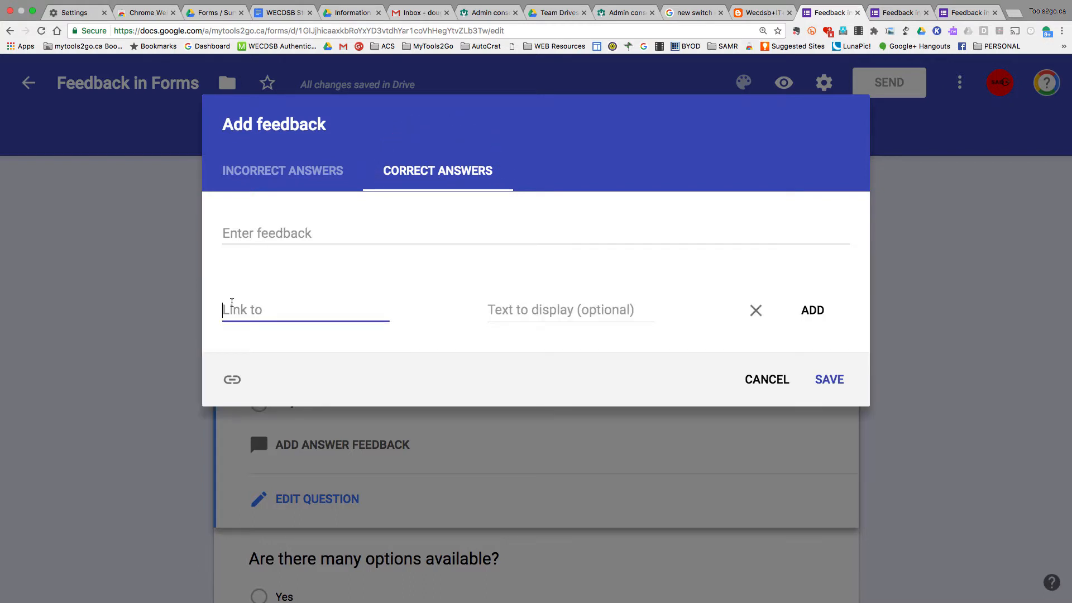
left_click(779, 384)
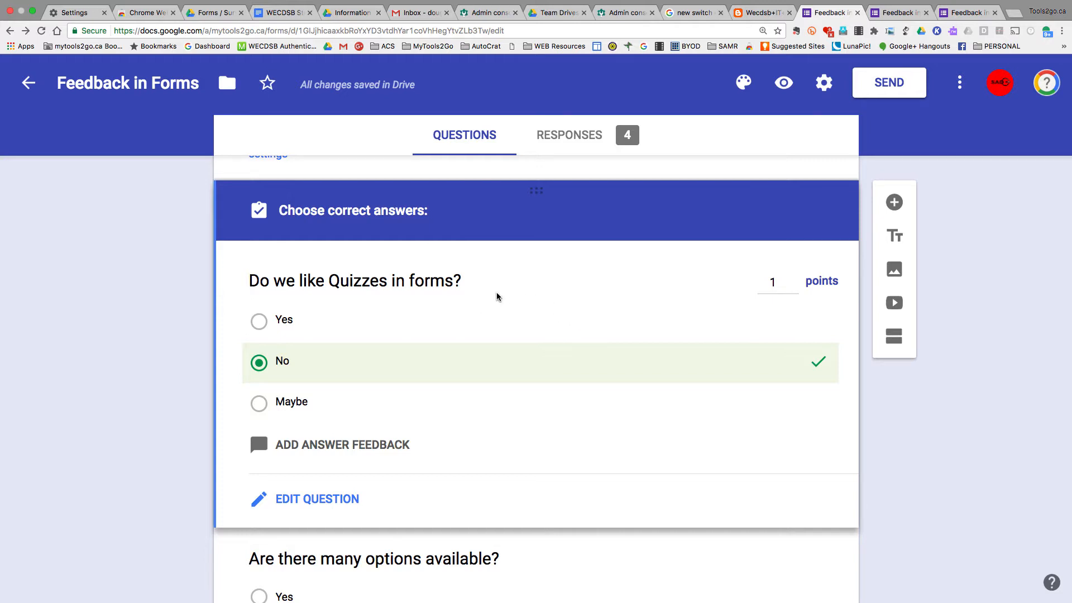
- Review the responses summary with its insights, points distribution and scores, and open the individual responses
scroll(479, 296, "up", 3)
scroll(524, 249, "up", 1)
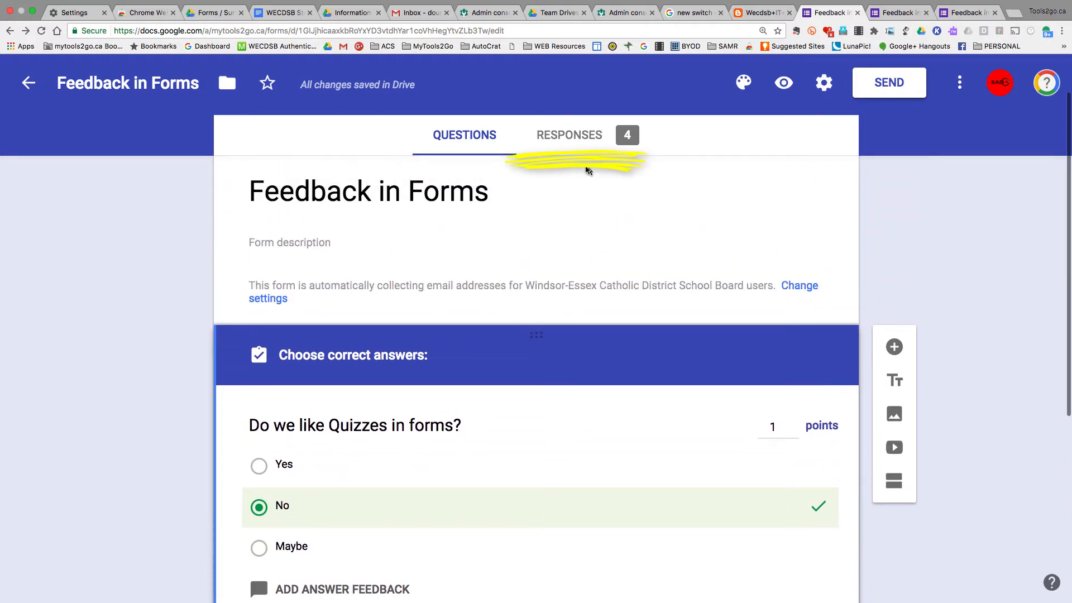
left_click(576, 138)
scroll(471, 311, "down", 3)
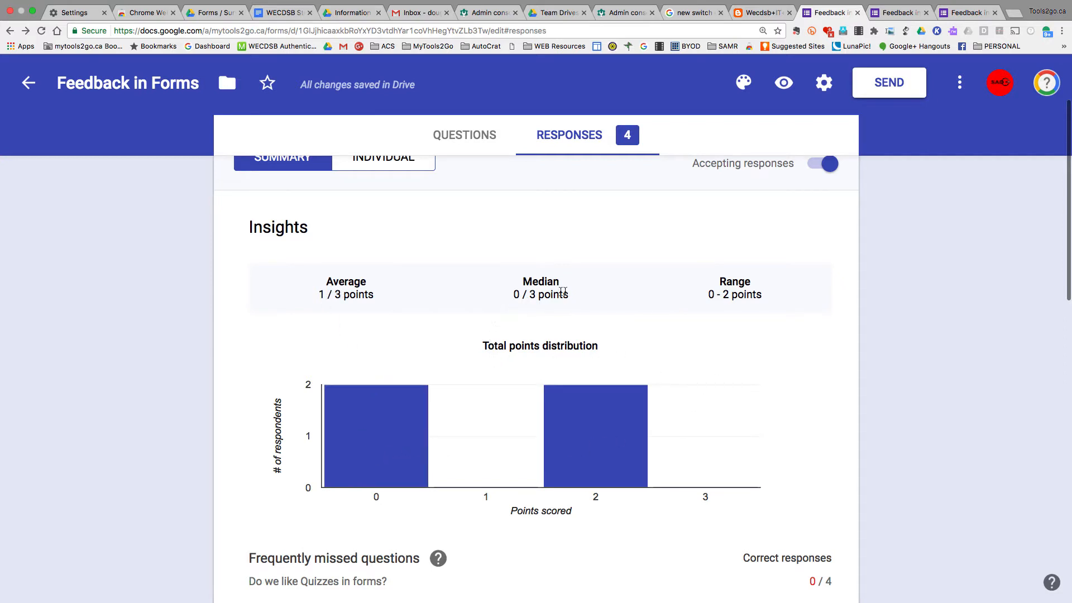
scroll(784, 335, "down", 5)
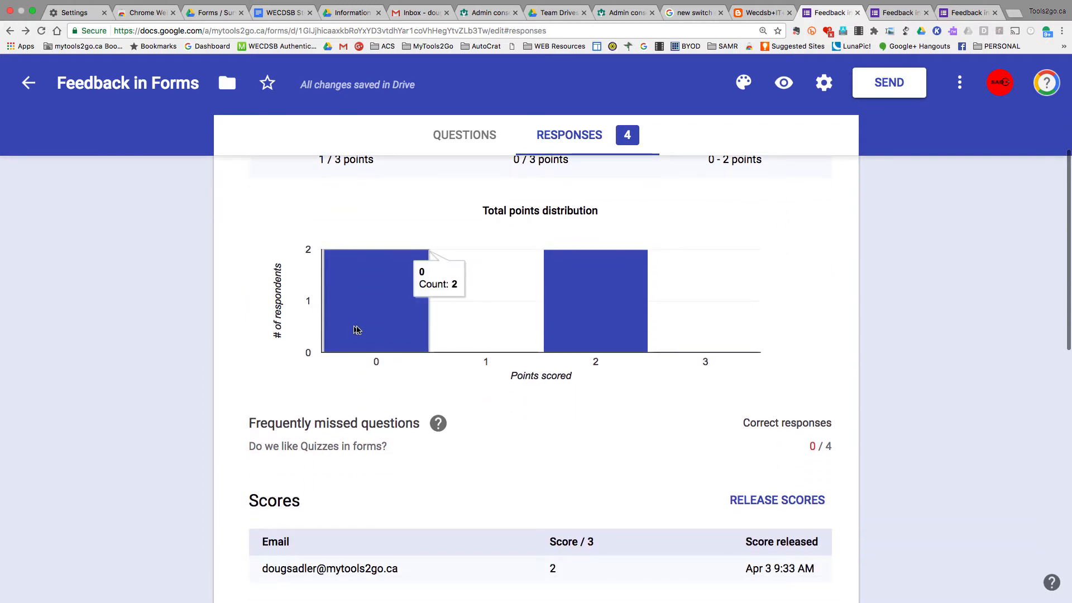
scroll(364, 360, "down", 4)
scroll(364, 363, "up", 10)
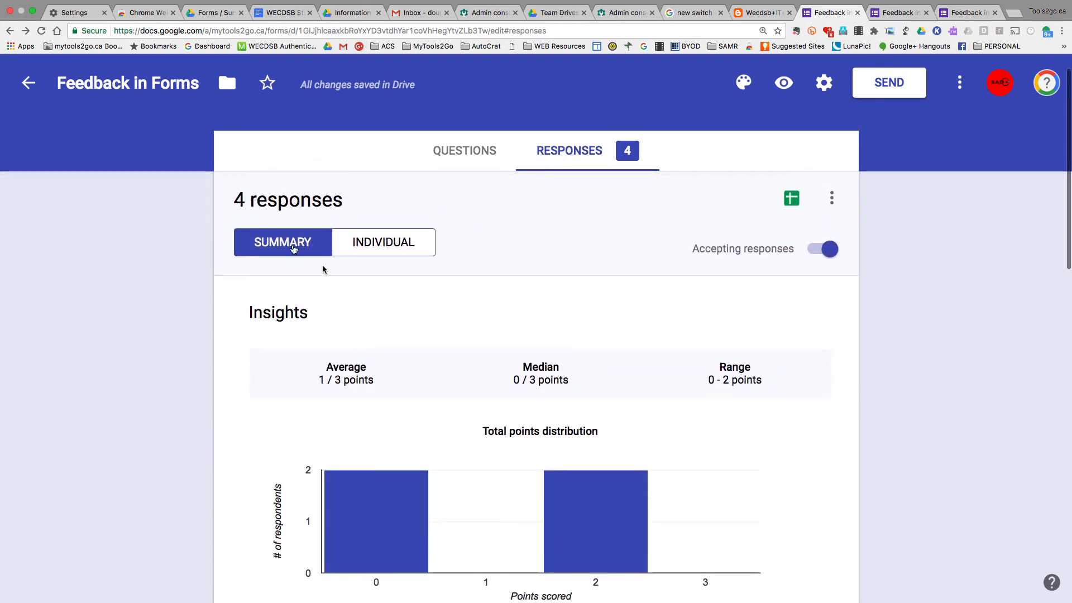
scroll(377, 410, "down", 8)
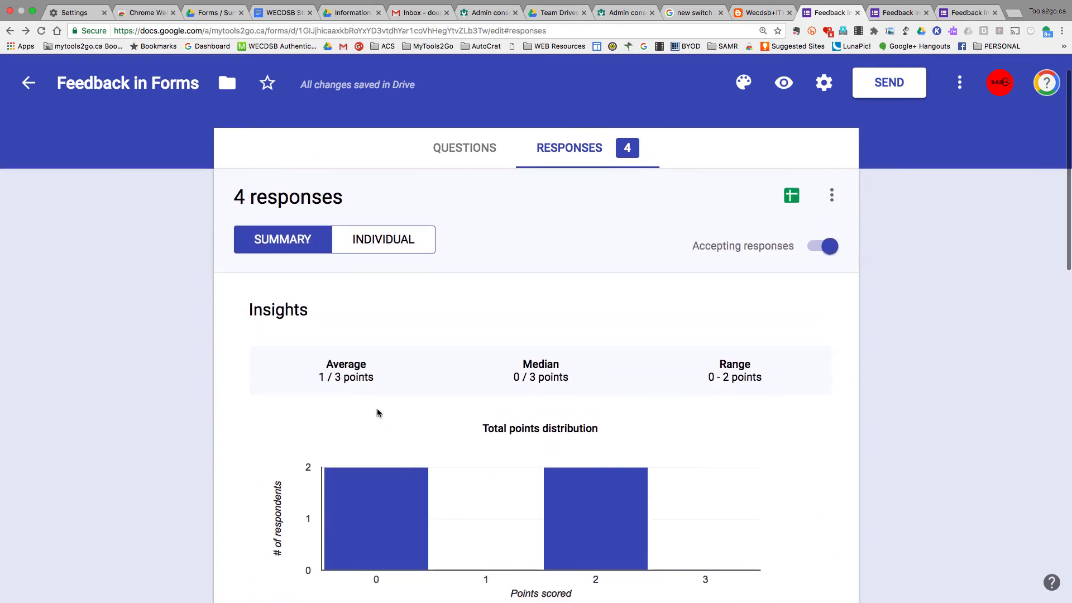
scroll(377, 413, "up", 8)
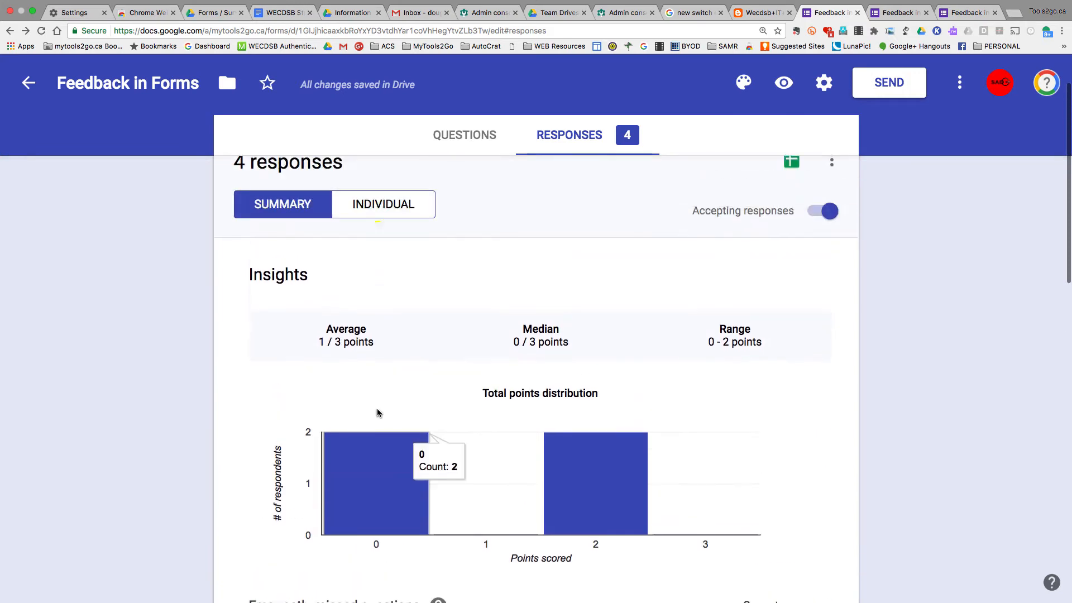
left_click(381, 263)
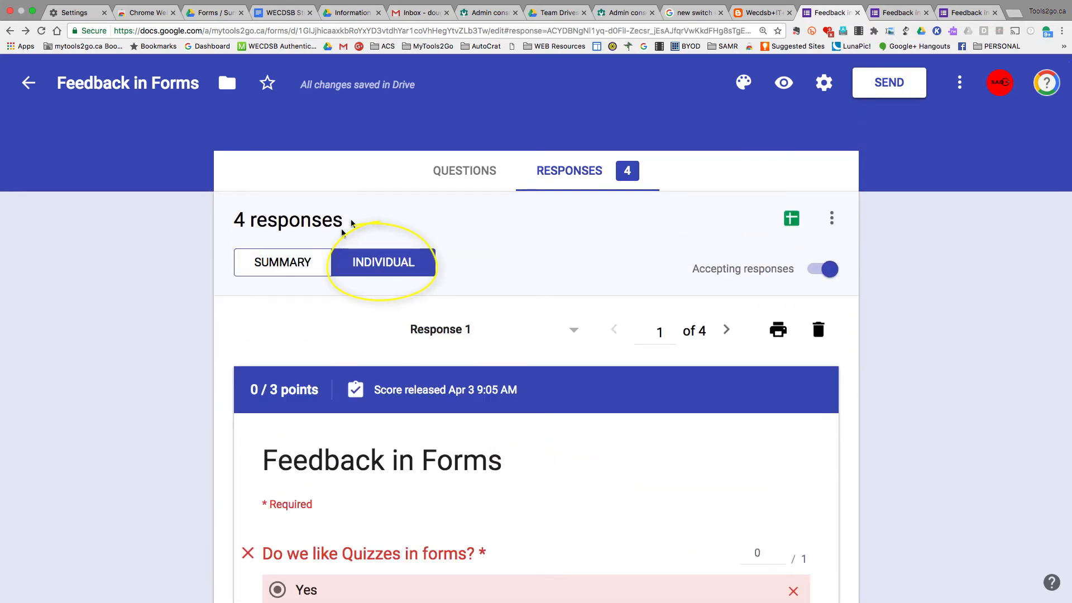
- Examine the first individual response's answers and score release status, and page through the responses to the fourth one
scroll(465, 479, "down", 10)
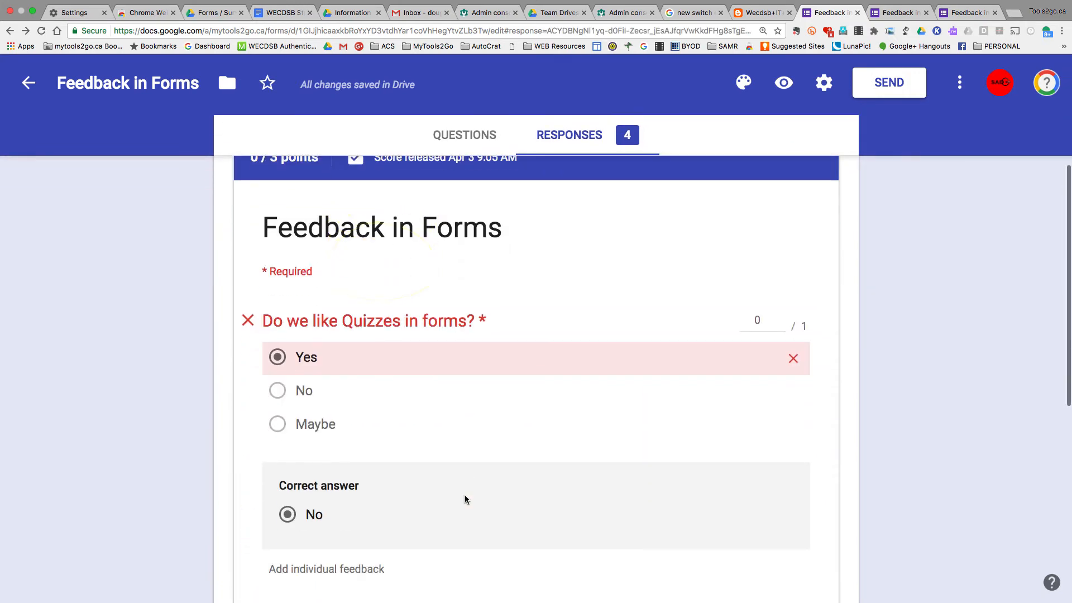
scroll(464, 498, "up", 10)
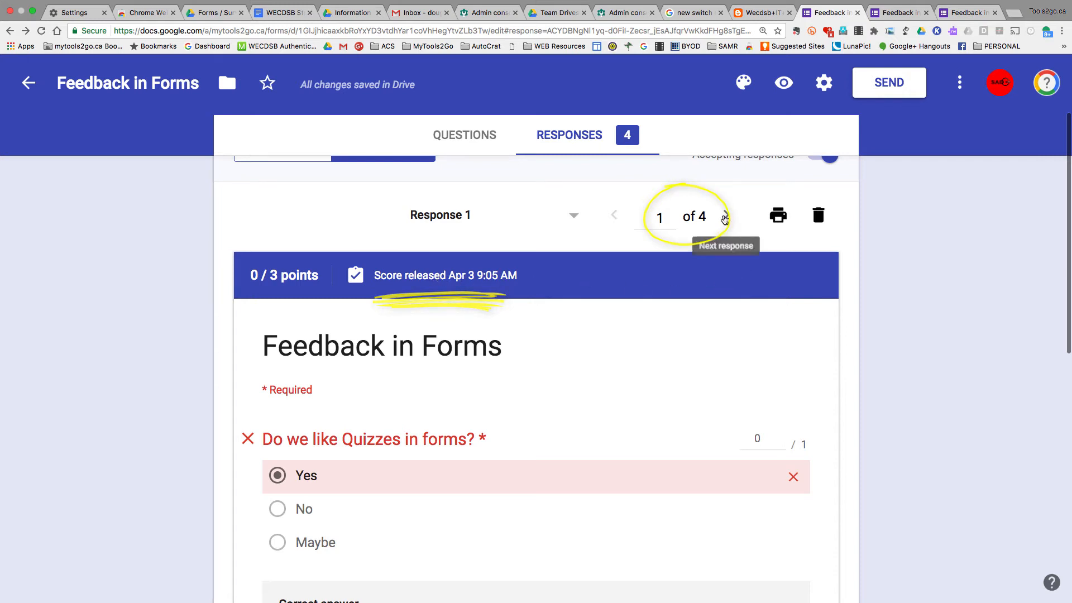
left_click(725, 217)
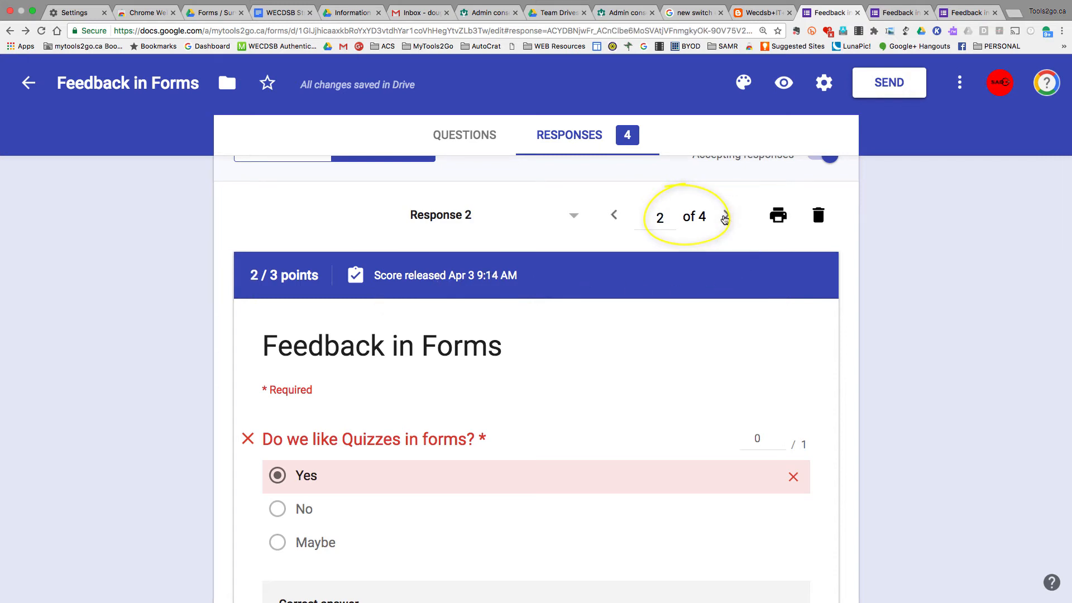
left_click(725, 217)
left_click(725, 217)
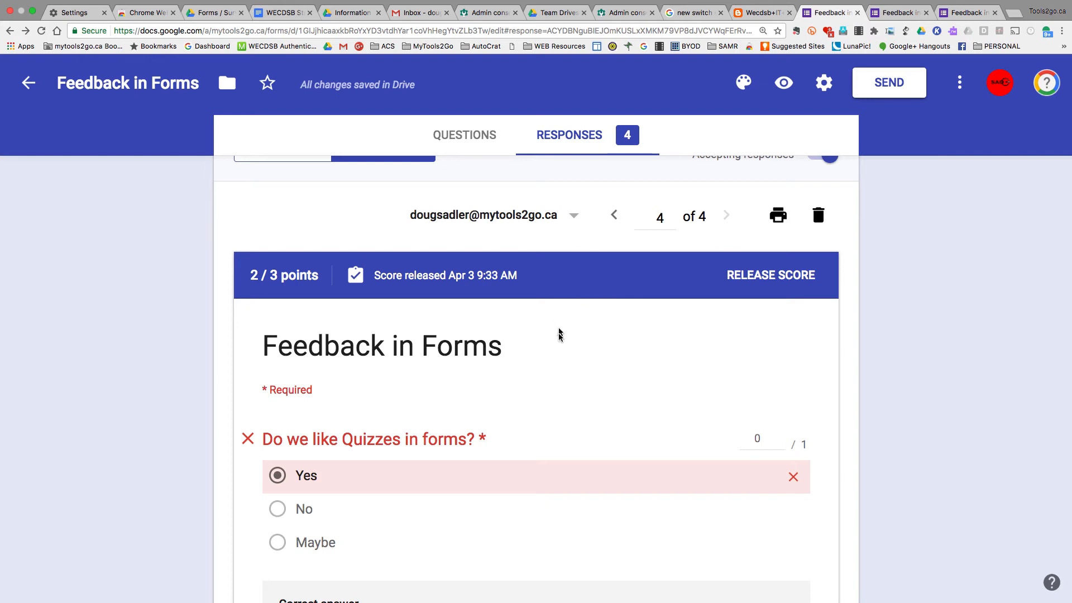
- Review the fourth response's marked answers, question points, respondent e-mail field and score release option
scroll(558, 333, "down", 7)
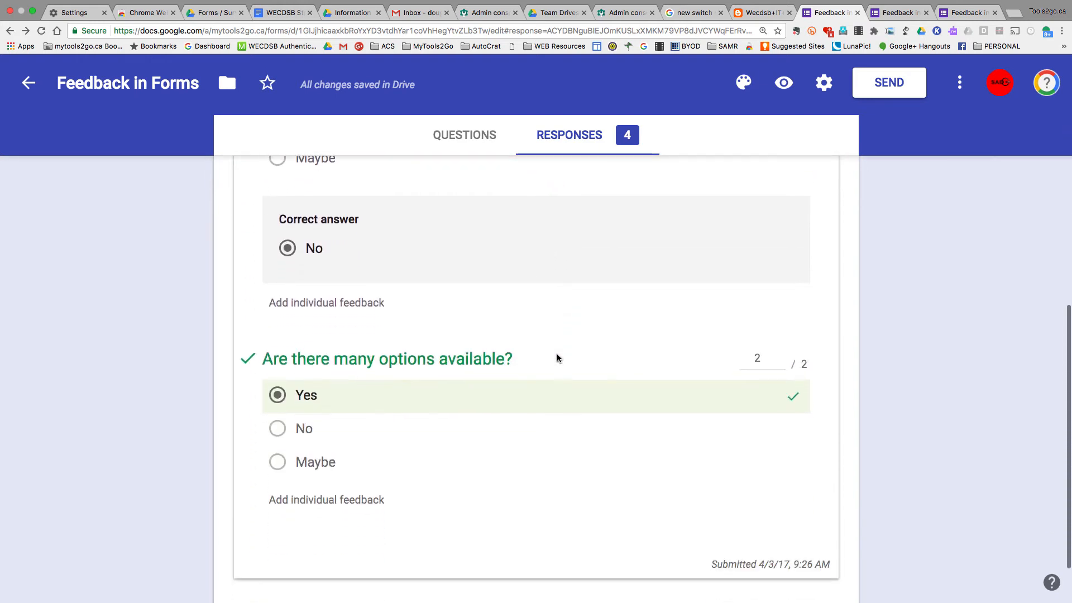
scroll(557, 358, "down", 1)
scroll(557, 358, "up", 10)
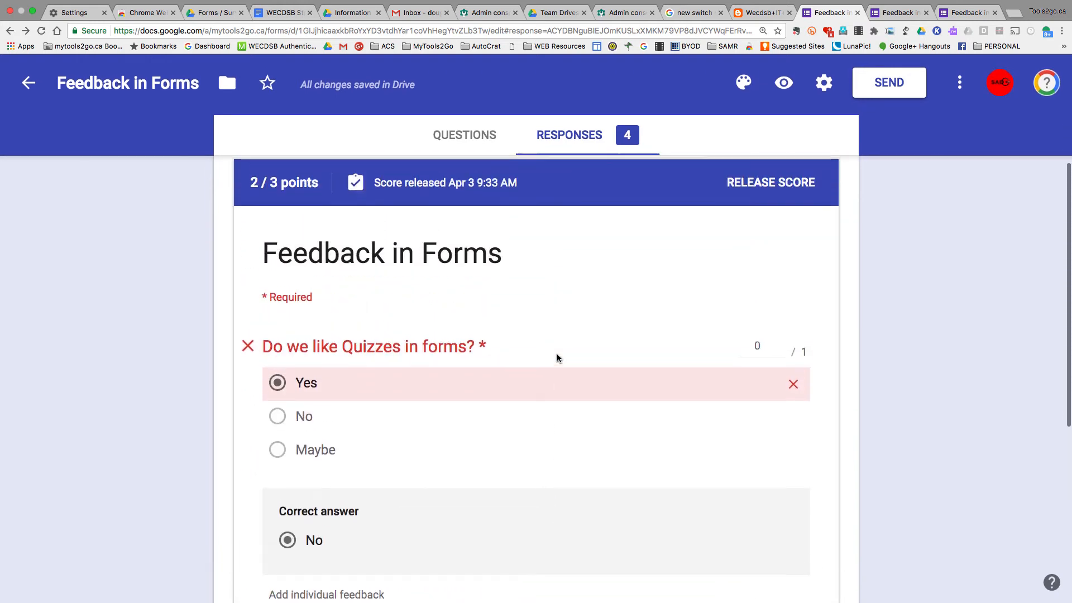
scroll(553, 352, "up", 3)
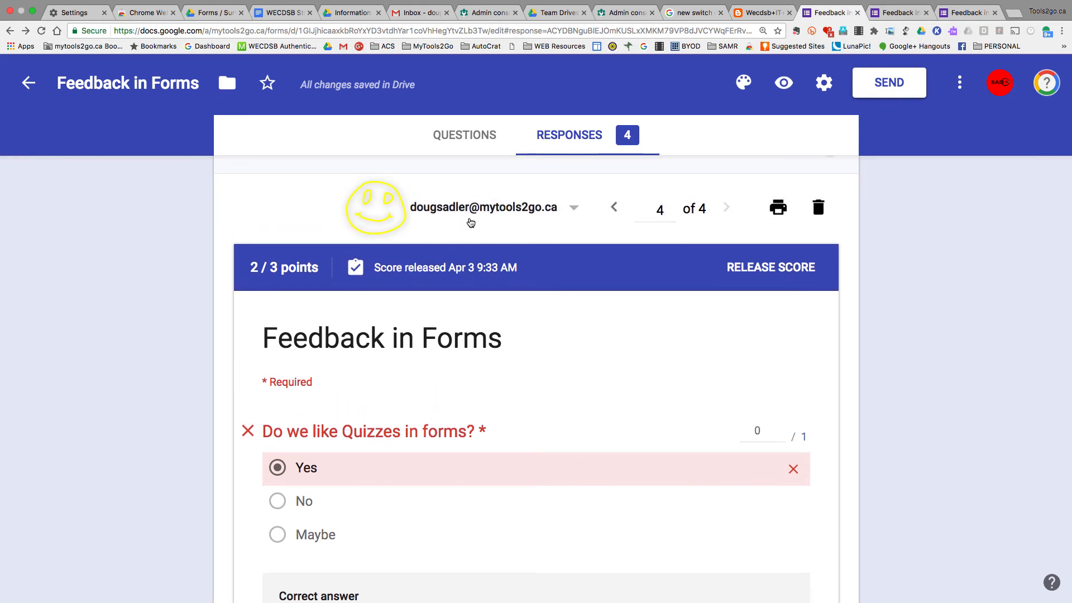
mouse_move(770, 230)
left_mouse_down()
mouse_move(725, 263)
mouse_move(817, 279)
mouse_move(820, 264)
left_mouse_up()
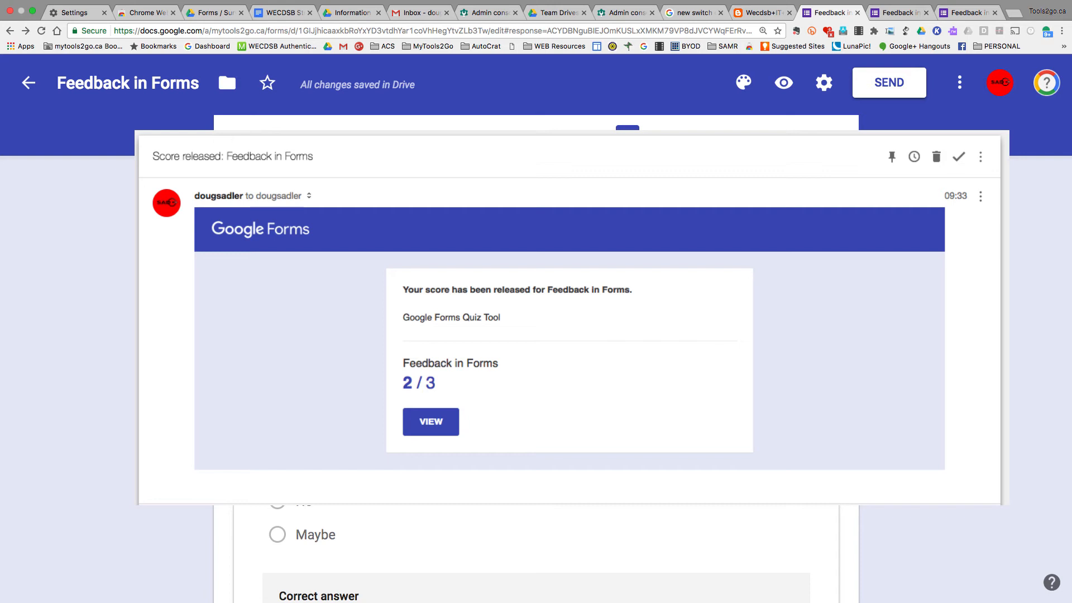
scroll(324, 300, "up", 5)
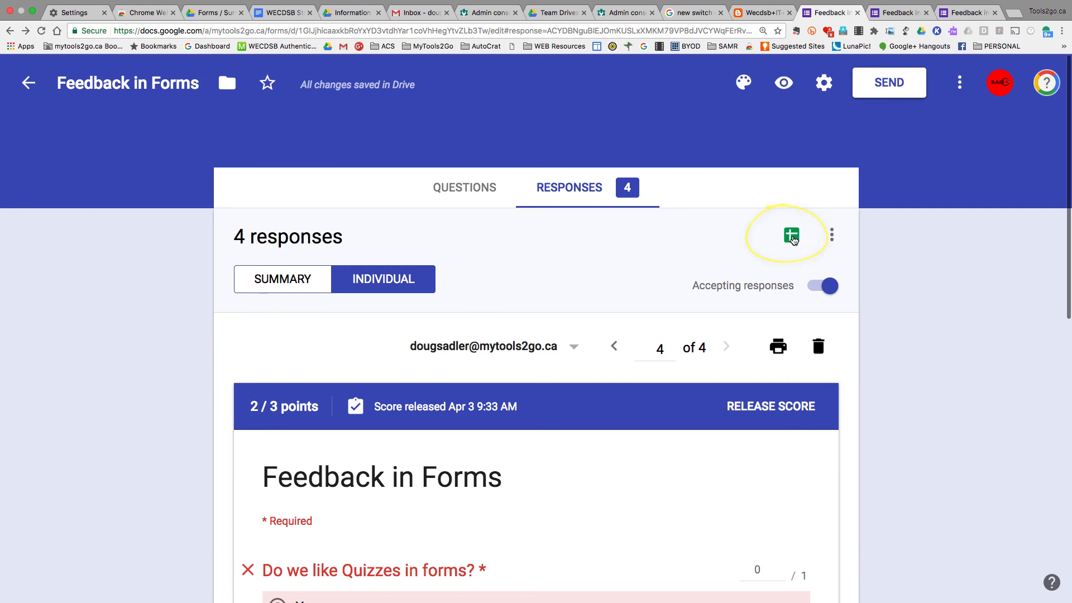
- Look over the responses summary again and return to the quiz questions to view the first question's answer key
left_click(280, 280)
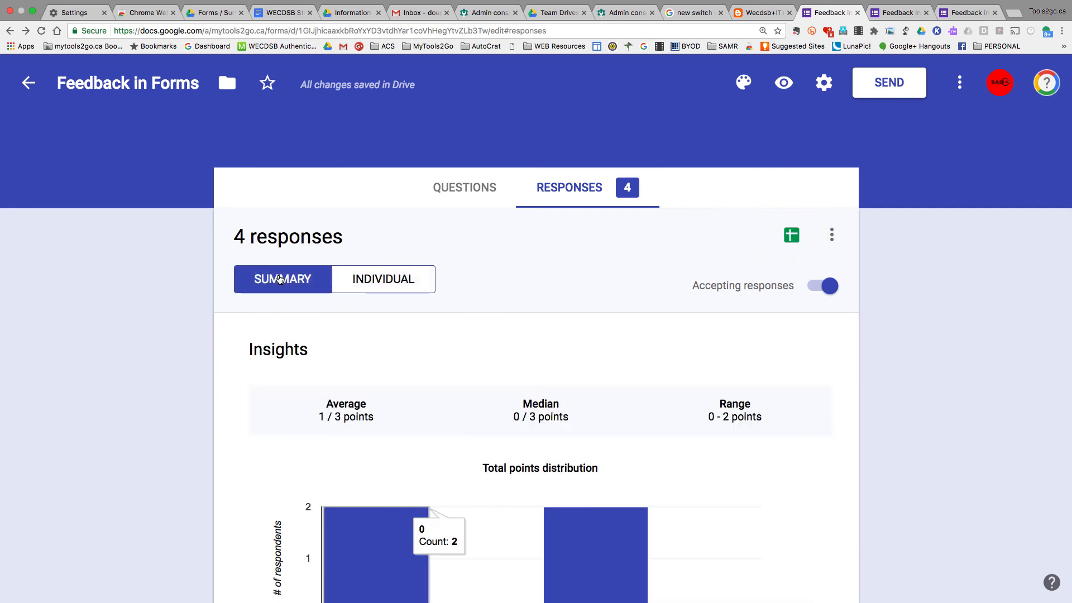
scroll(477, 389, "down", 1)
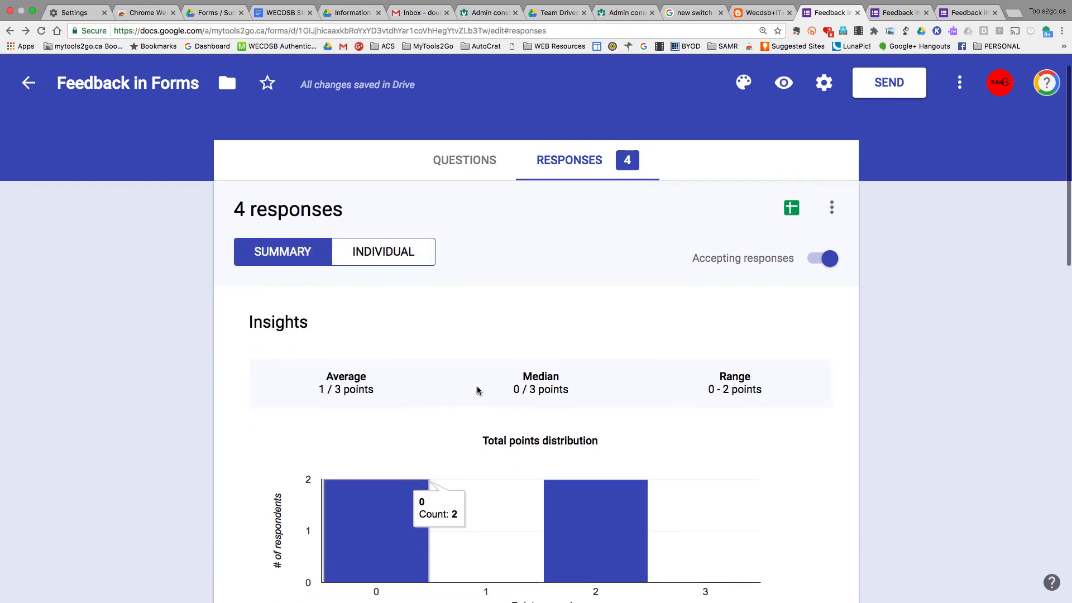
left_click(465, 162)
scroll(612, 422, "down", 4)
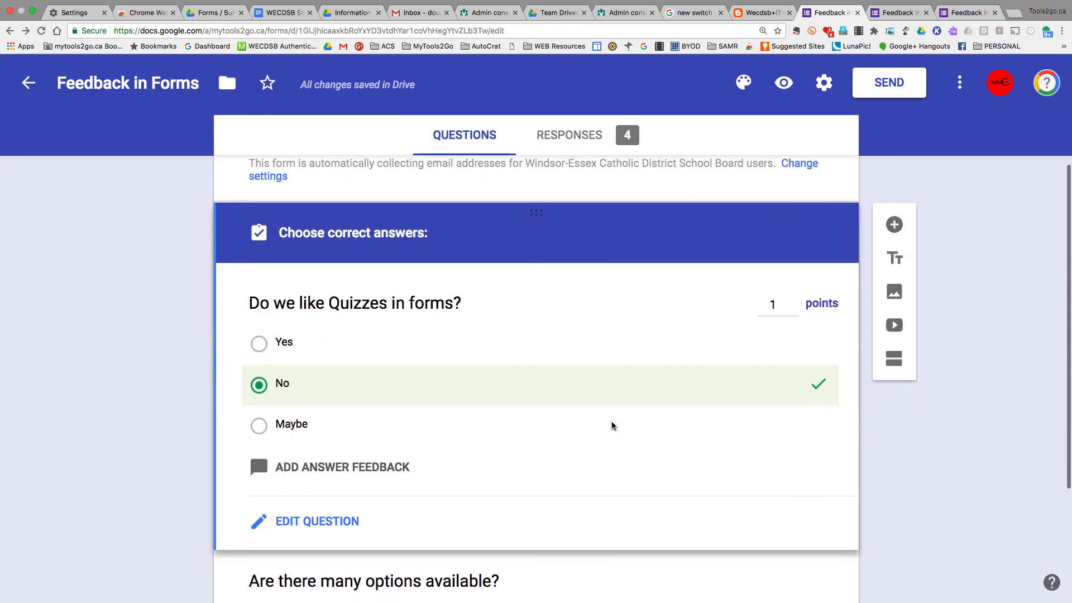
scroll(612, 422, "up", 3)
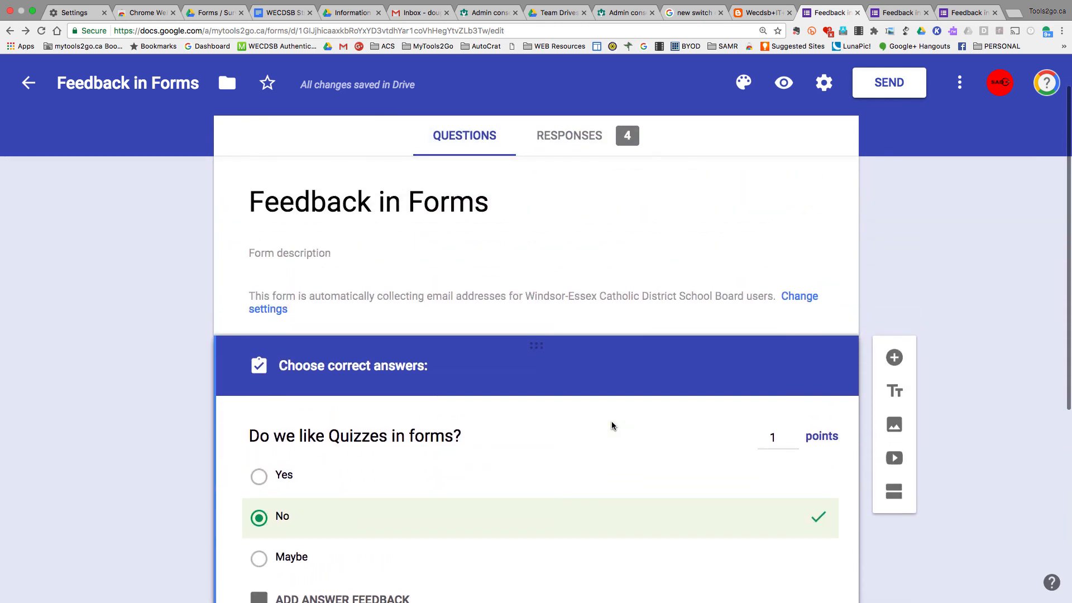